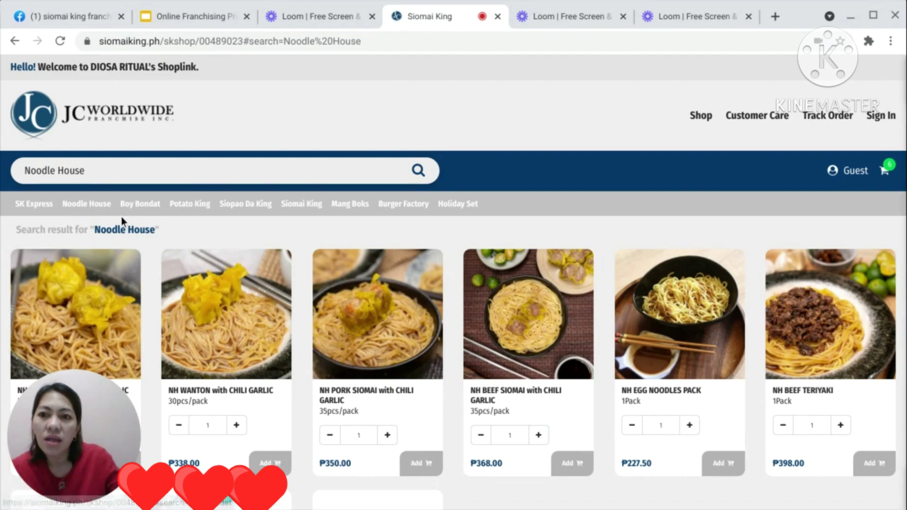
Browse the products in the Boy Bondat, Potato King and Siopao Da King categories.
click(135, 206)
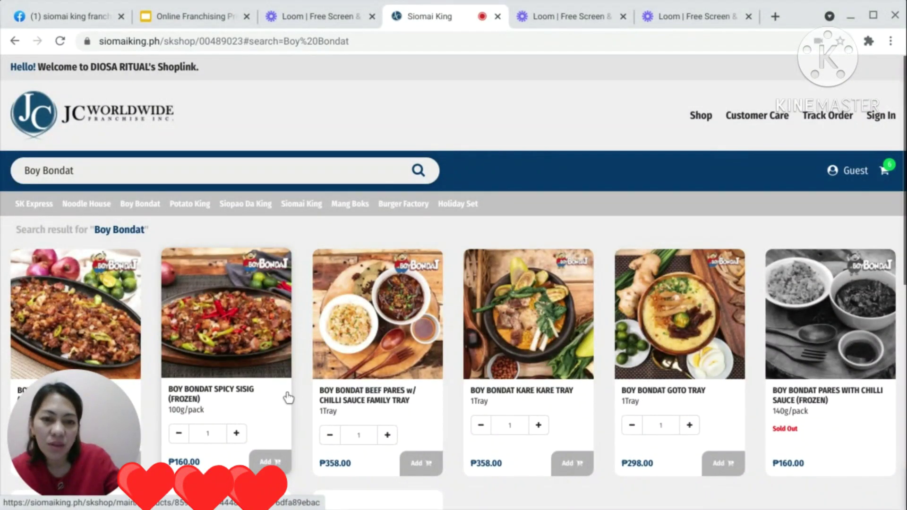
click(190, 204)
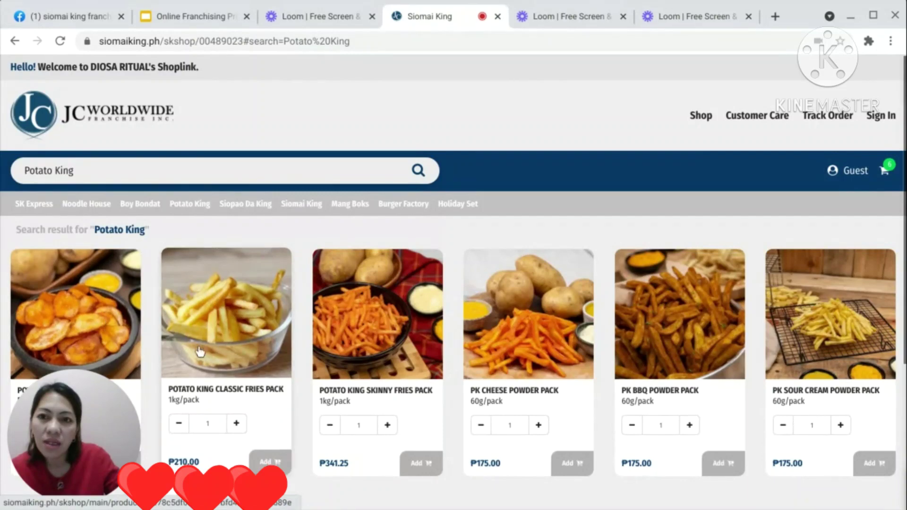
click(255, 208)
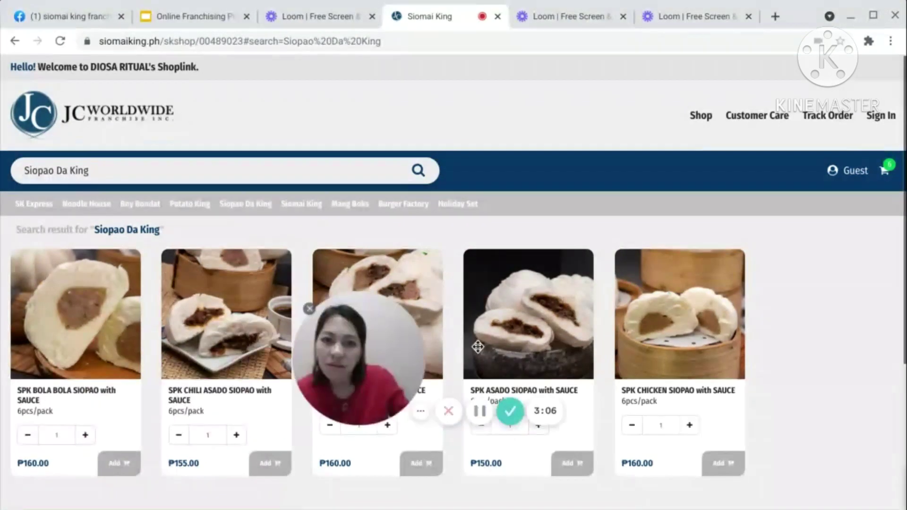
drag(478, 347, 639, 162)
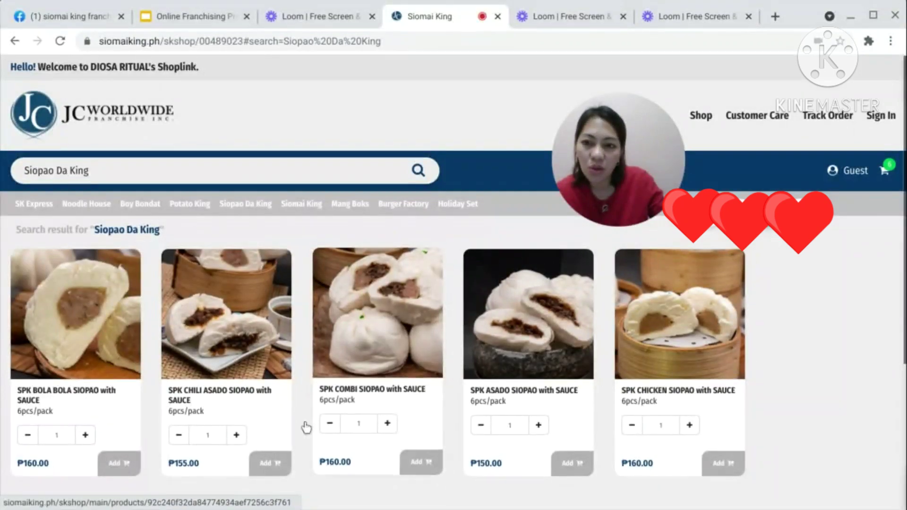
click(27, 435)
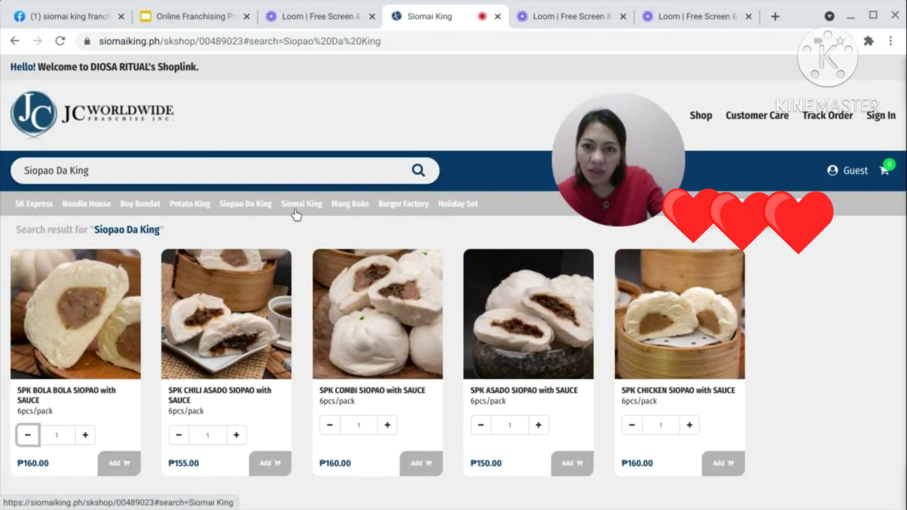
Add two packs of SK Japanese with Chili Garlic from the Siomai King category to the cart.
click(305, 204)
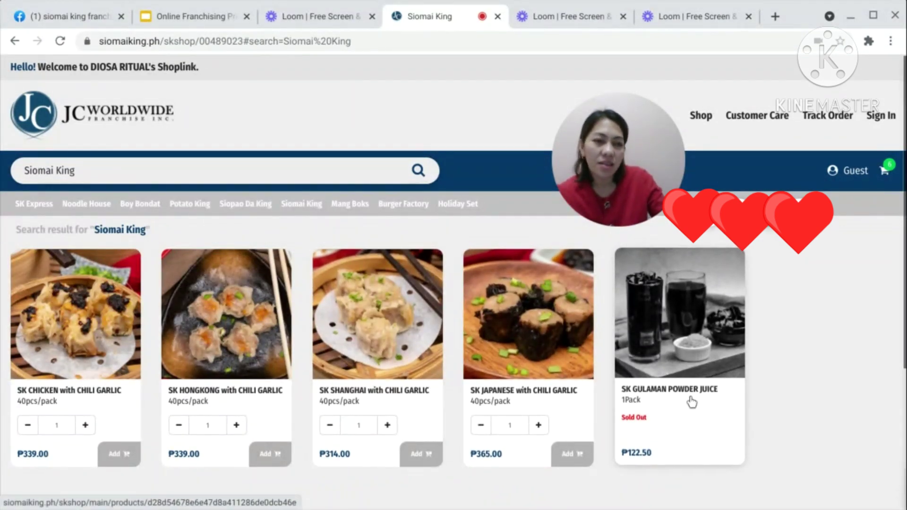
scroll(628, 412, down, 2)
scroll(626, 412, up, 2)
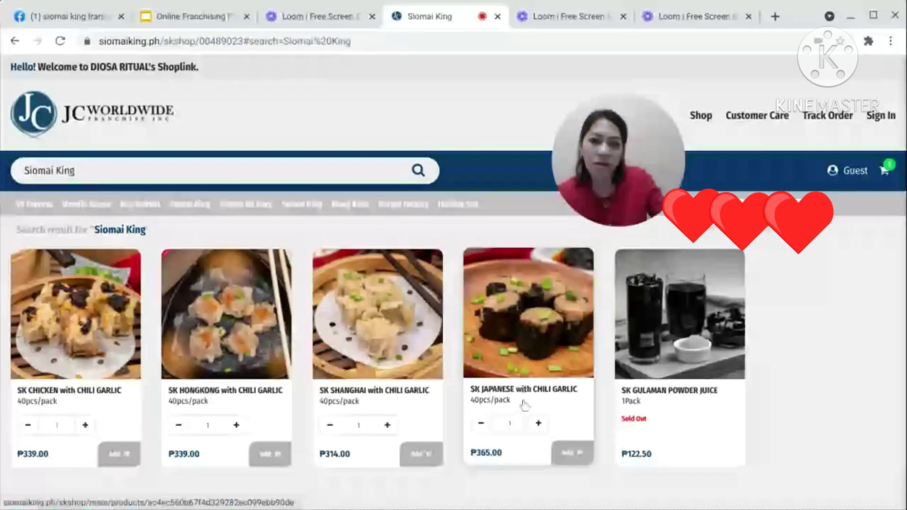
click(539, 425)
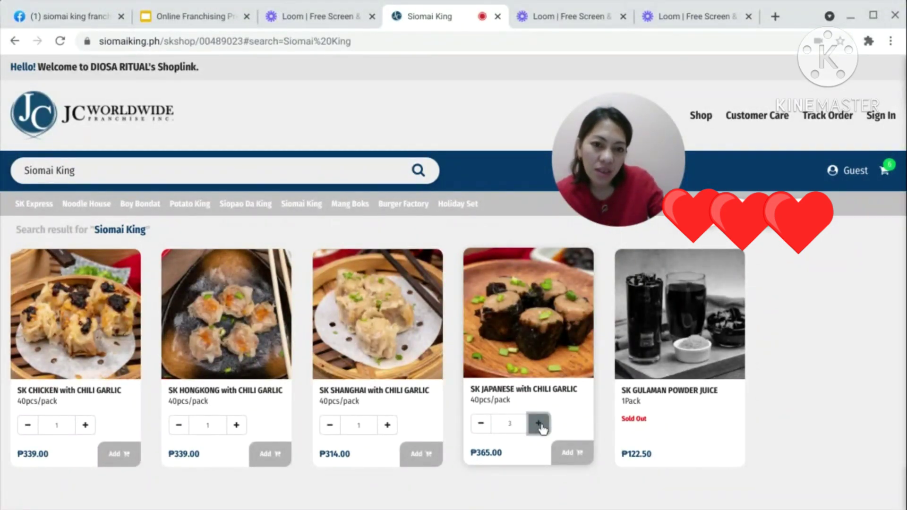
click(481, 424)
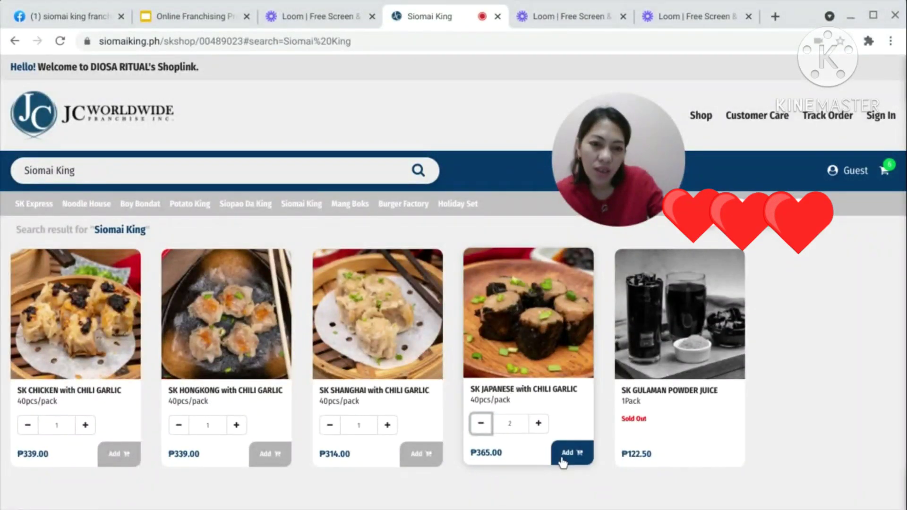
click(568, 457)
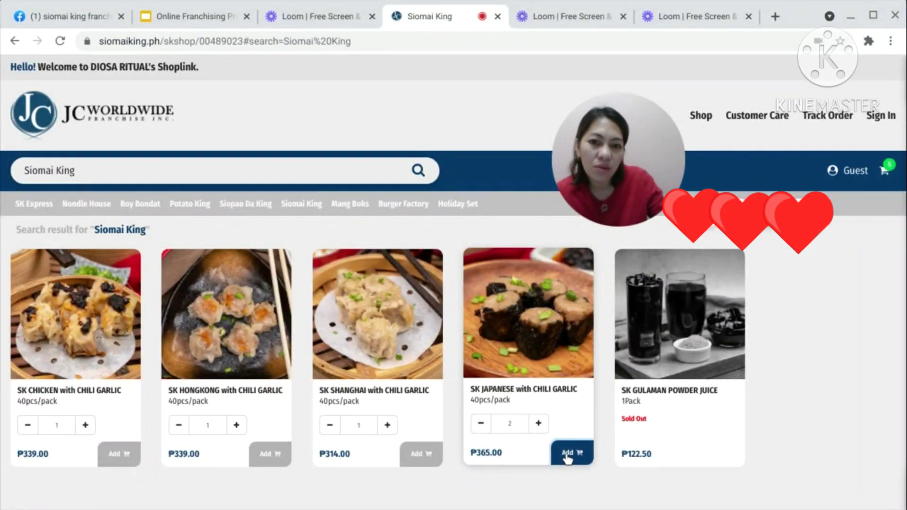
Add two packs of SPK Chicken Siopao with Sauce from the Siopao Da King category to the cart.
click(249, 212)
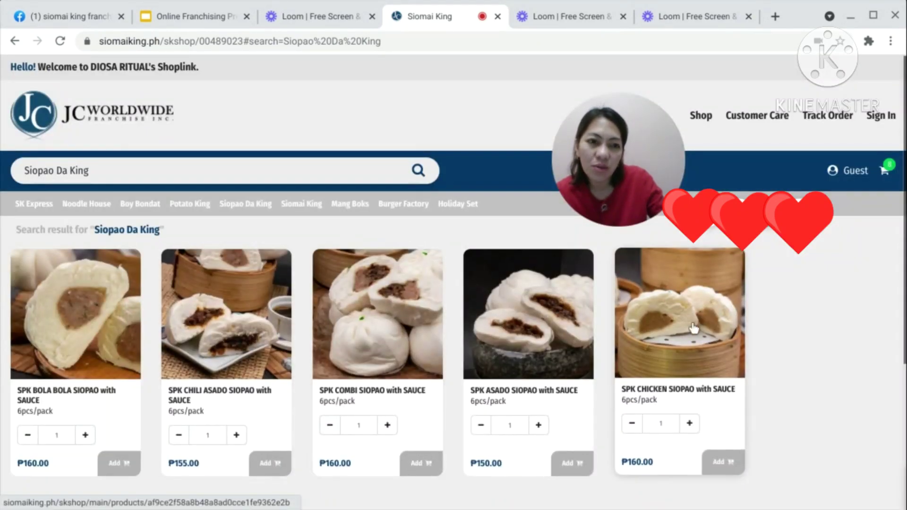
click(689, 426)
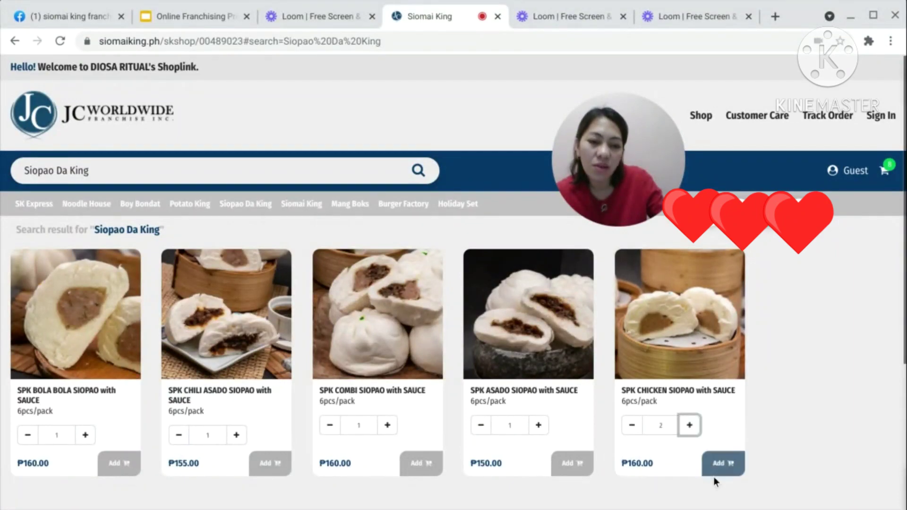
click(721, 464)
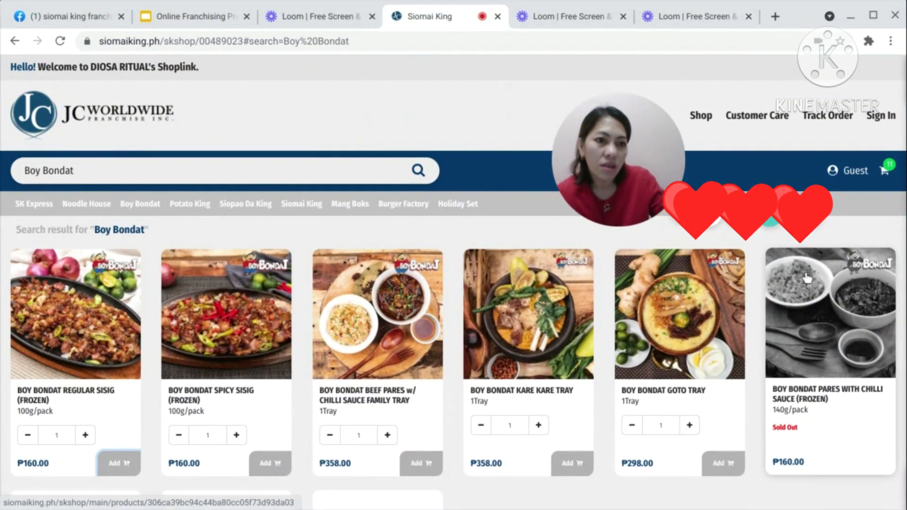
Review the items in the shopping cart and proceed to checkout.
click(886, 171)
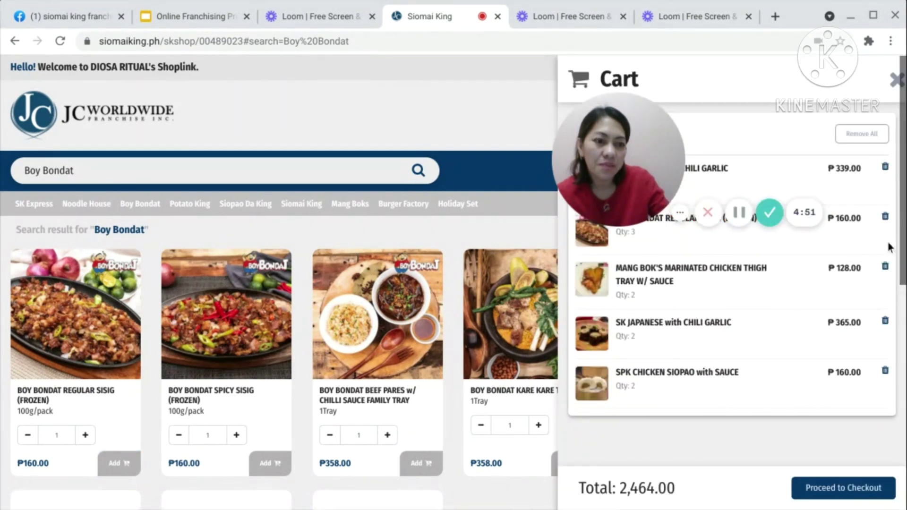
drag(632, 162, 266, 135)
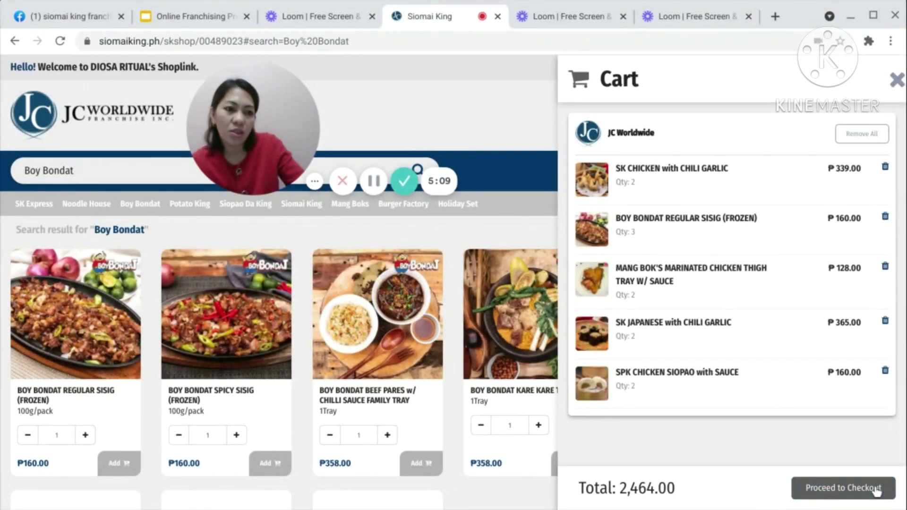
click(844, 488)
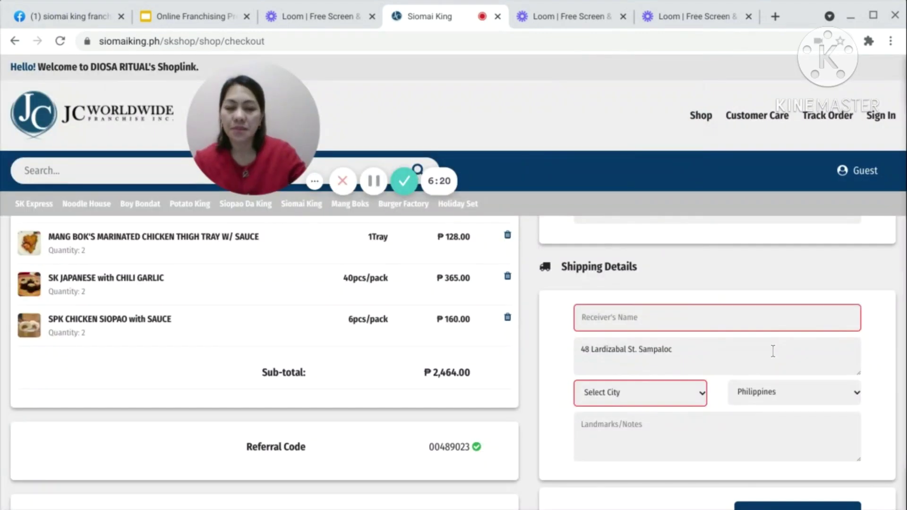
Correct the confirmation mobile number in the contact details so it matches the mobile number above it.
scroll(773, 351, up, 4)
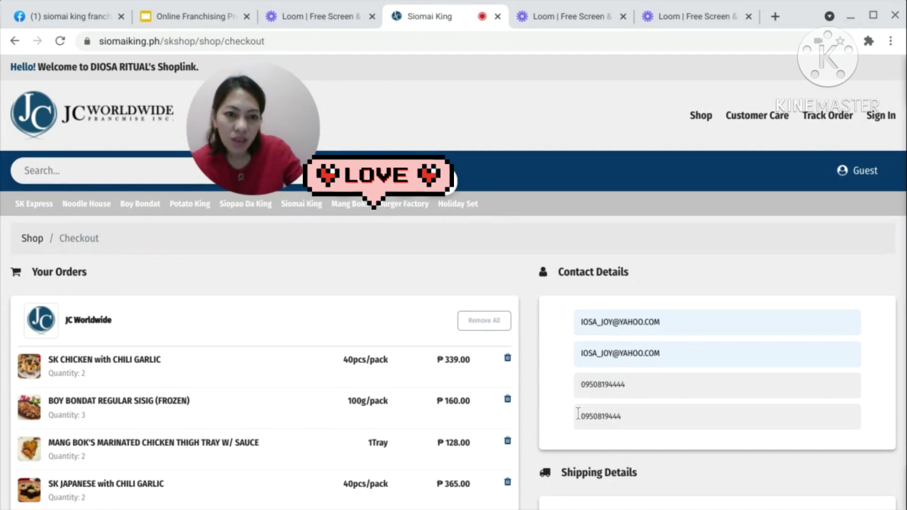
double_click(634, 418)
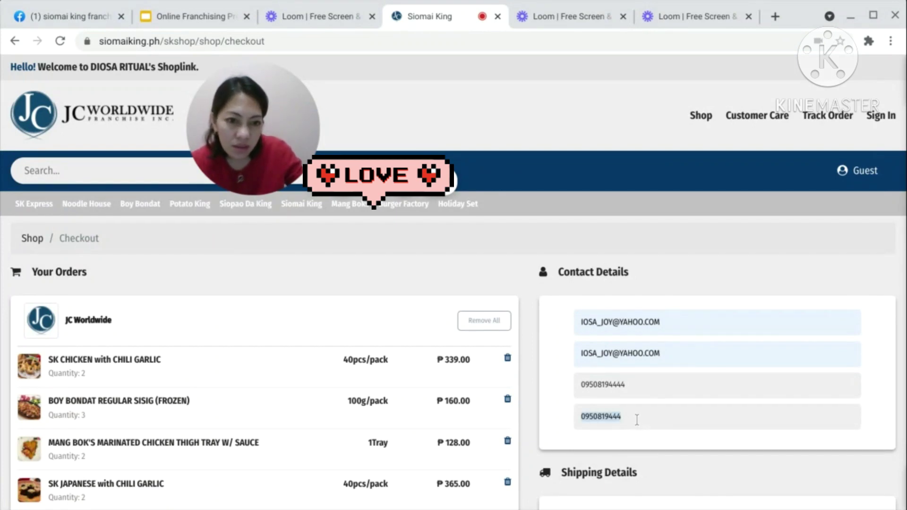
key(End)
text(4)
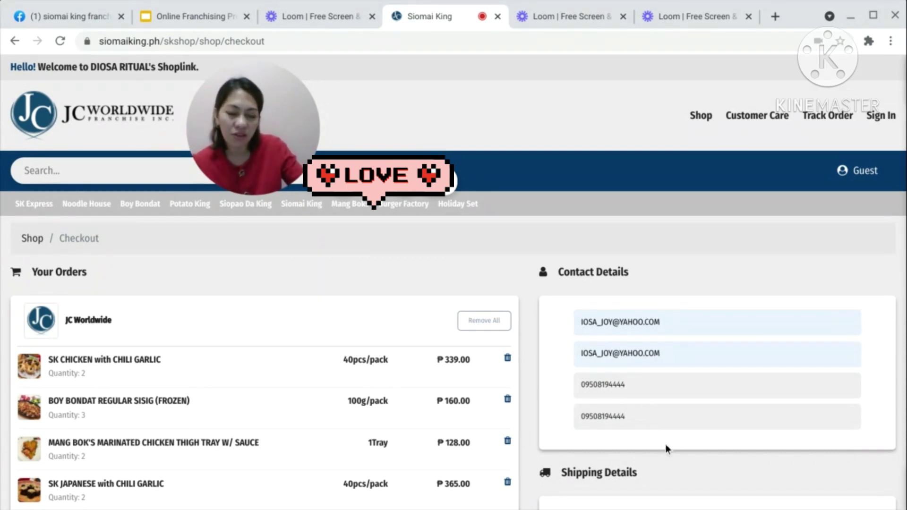
Enter the receiver's name in the shipping details and set the city to Manila City and the country to Philippines.
scroll(666, 444, down, 2)
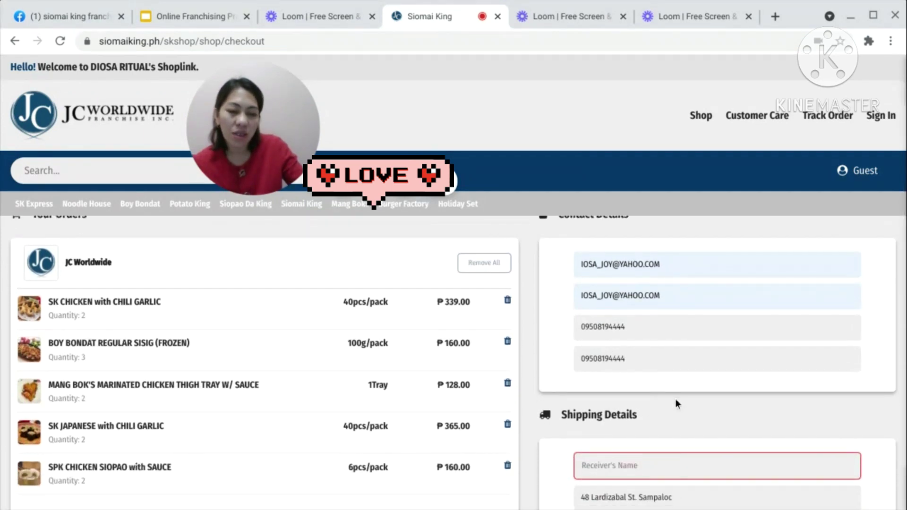
scroll(672, 402, down, 1)
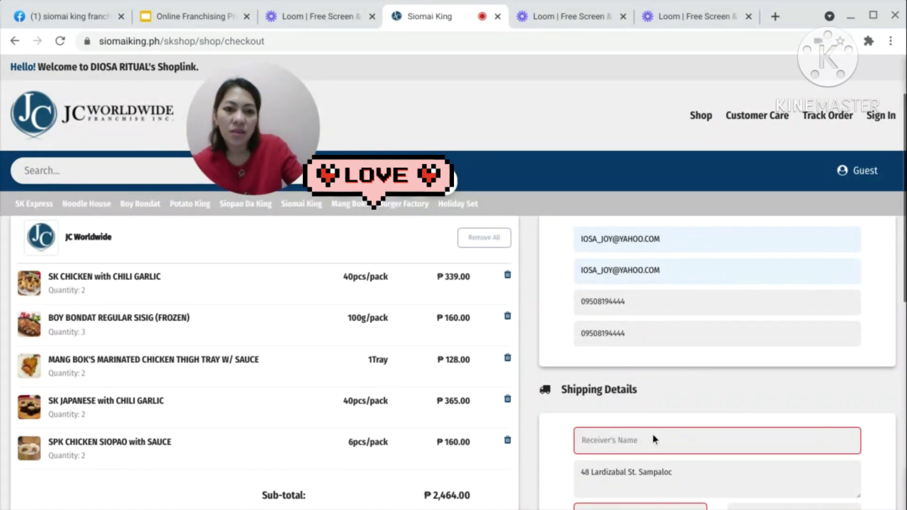
scroll(654, 388, down, 3)
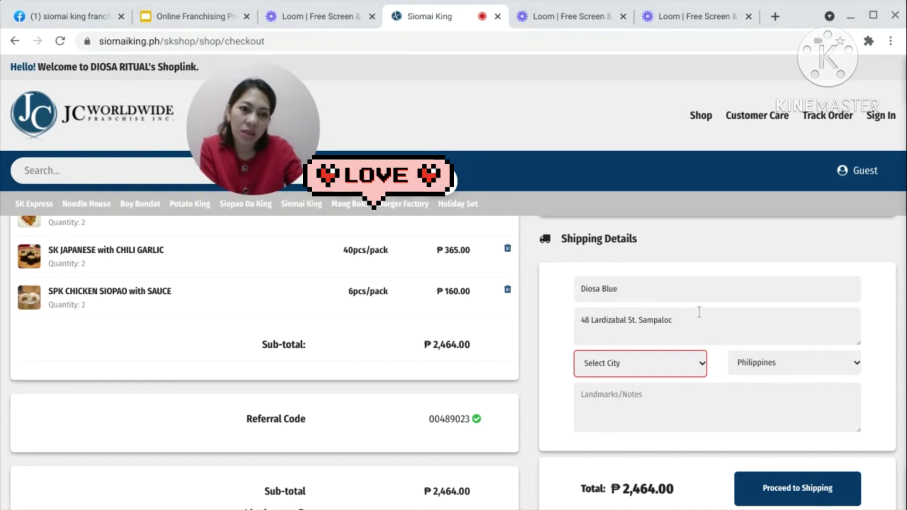
click(700, 363)
scroll(626, 76, down, 1)
scroll(617, 48, down, 6)
scroll(624, 118, down, 3)
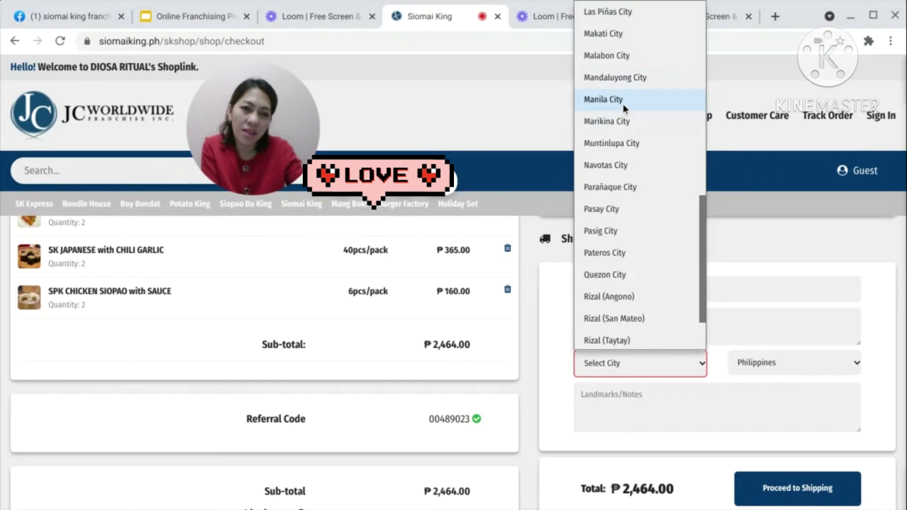
click(623, 104)
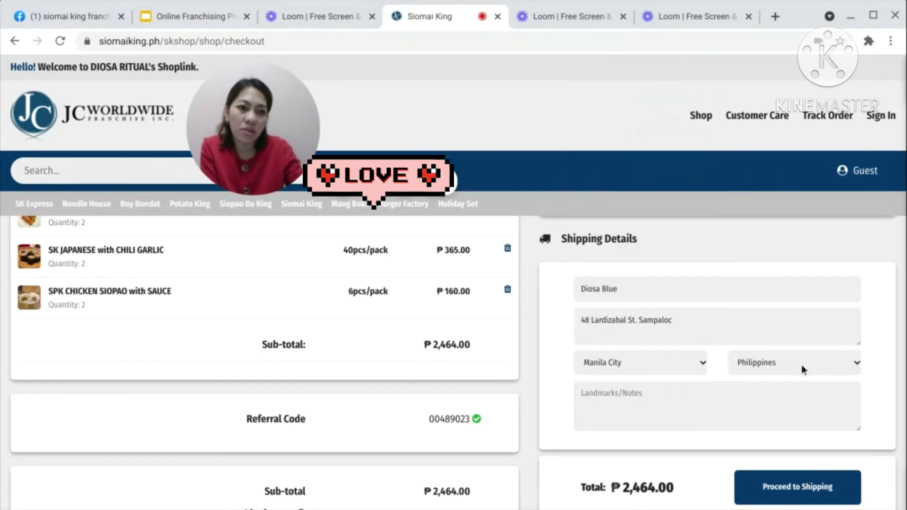
click(858, 364)
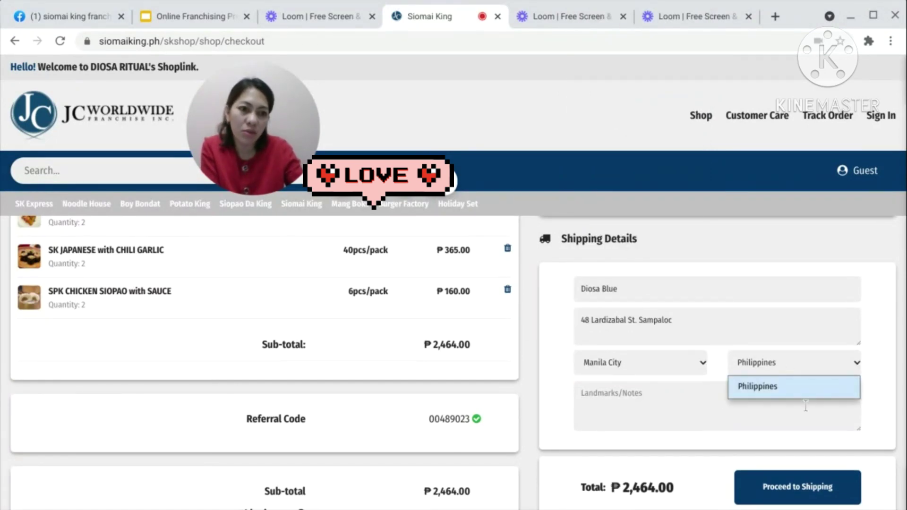
click(854, 389)
click(609, 407)
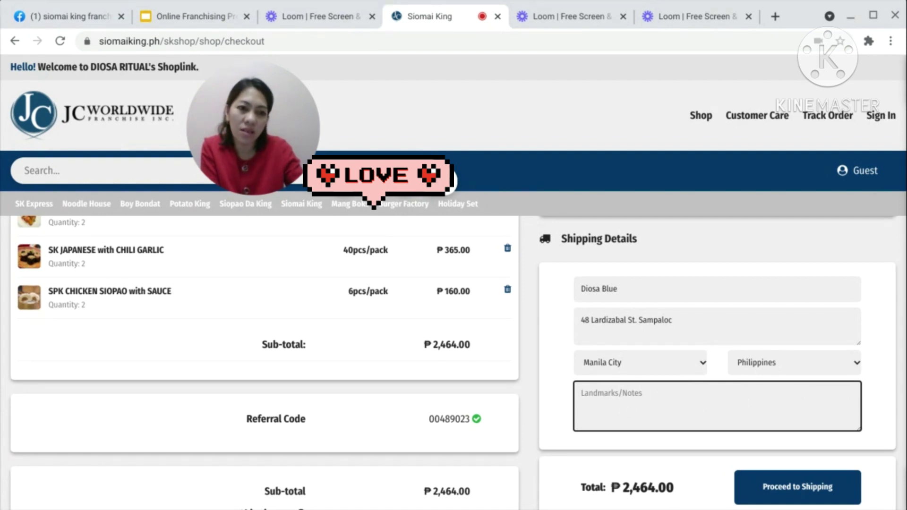
Check the contact and shipping details, and proceed through shipping to the payment page.
scroll(647, 397, up, 3)
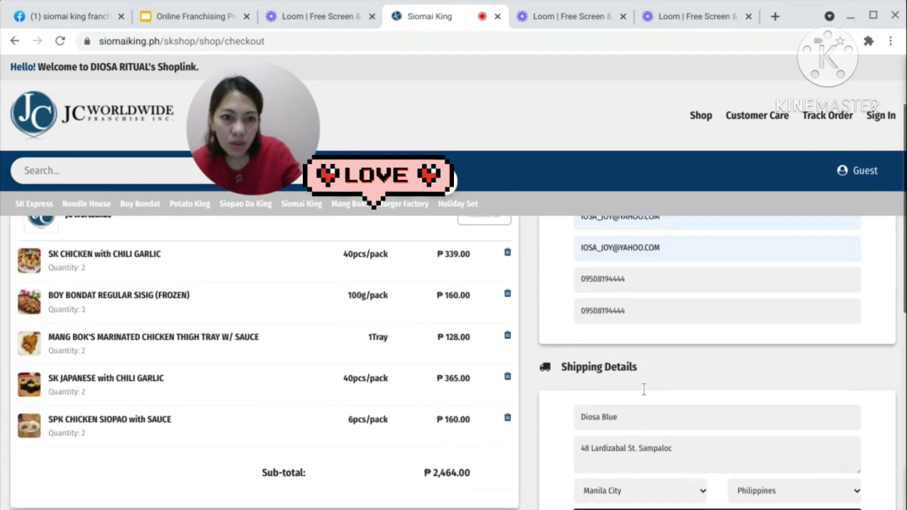
scroll(646, 393, up, 2)
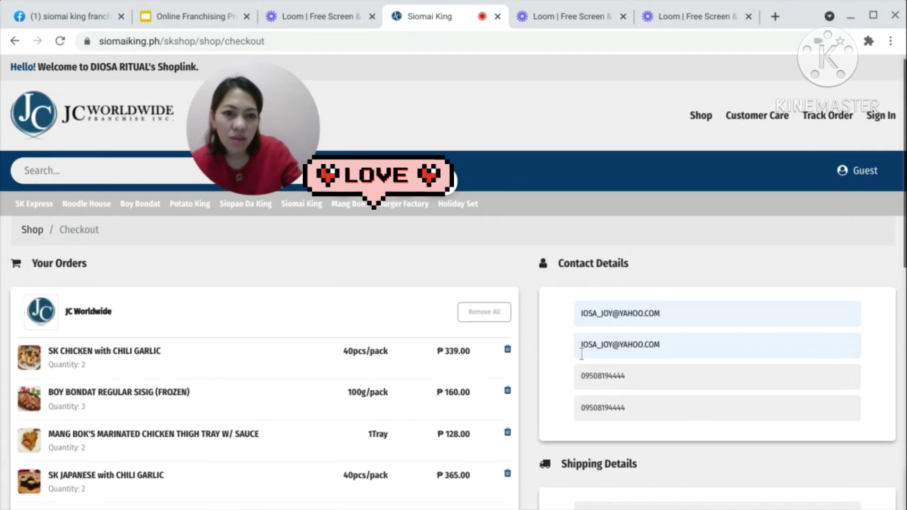
scroll(609, 368, down, 1)
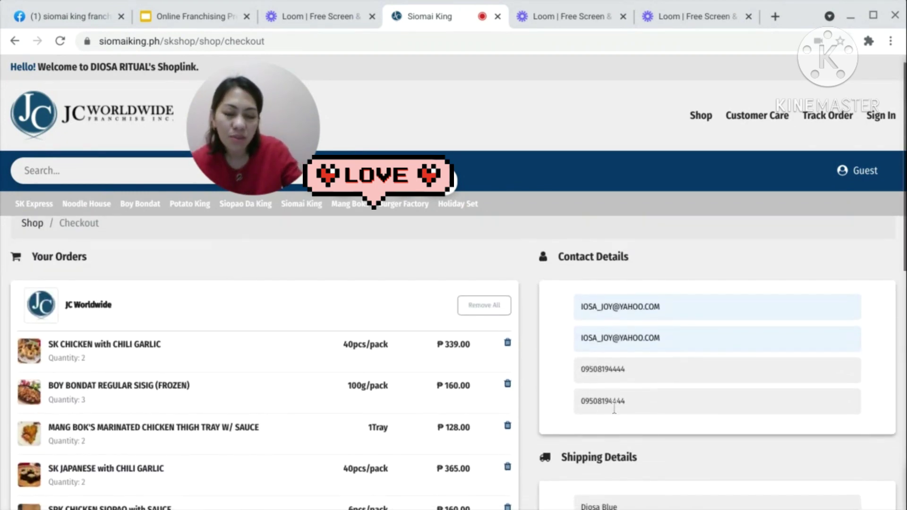
scroll(691, 428, down, 3)
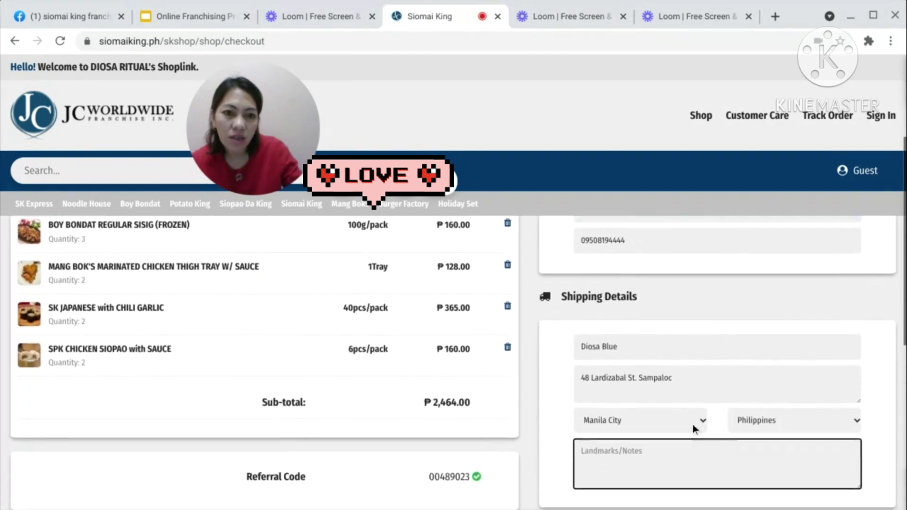
scroll(671, 396, down, 3)
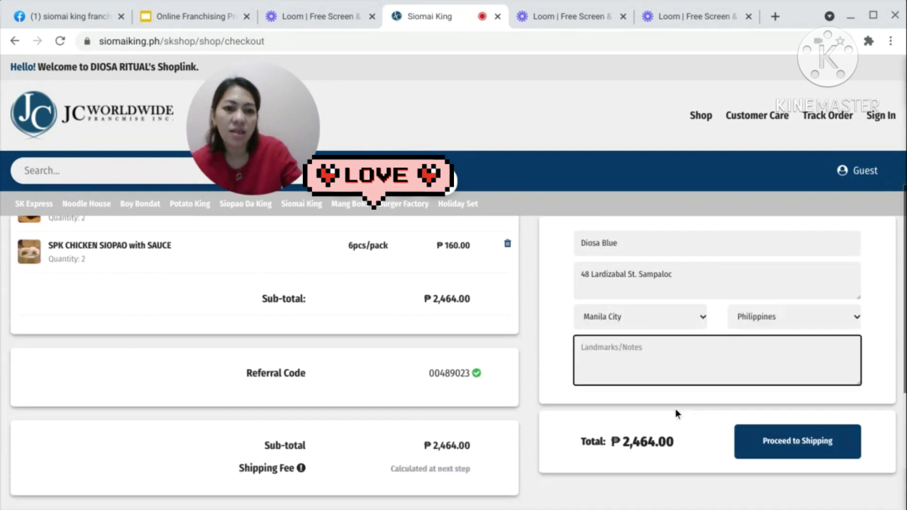
click(800, 391)
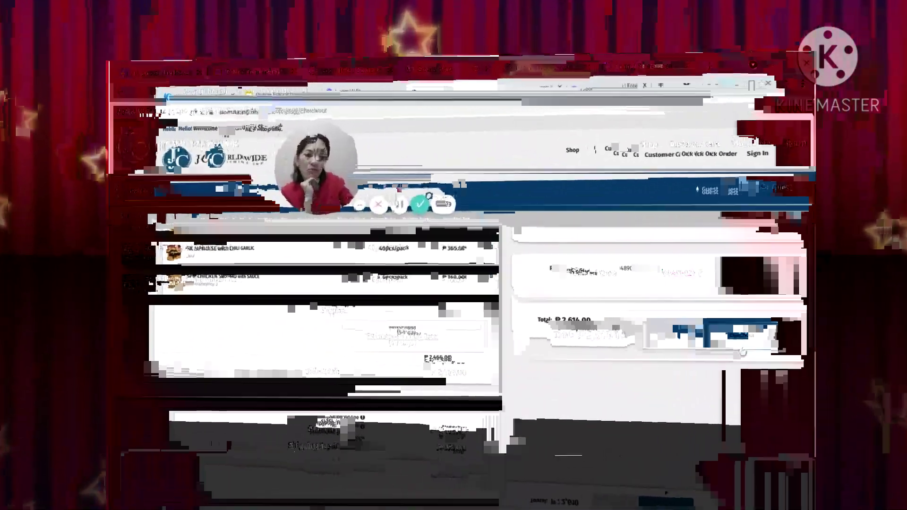
click(817, 365)
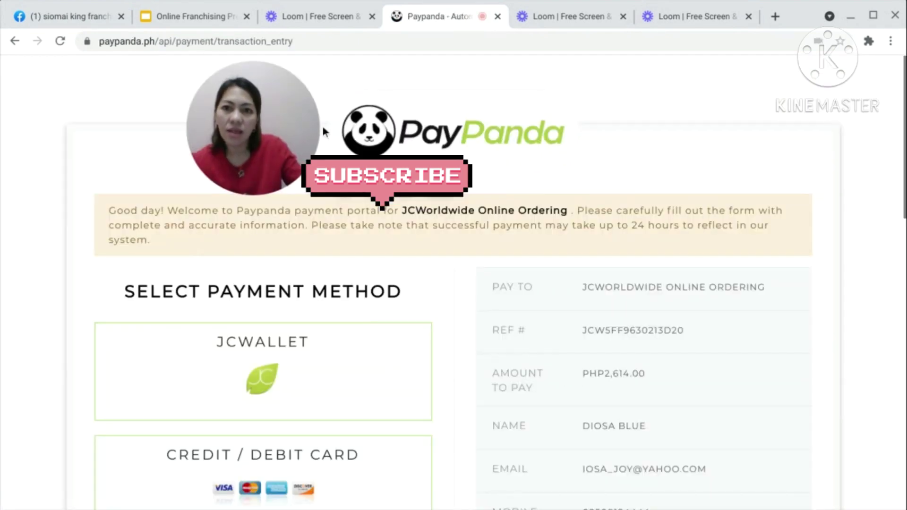
Examine the payment methods offered on the payment page, from JCWallet and credit or debit card through to Alipay.
drag(277, 123, 680, 75)
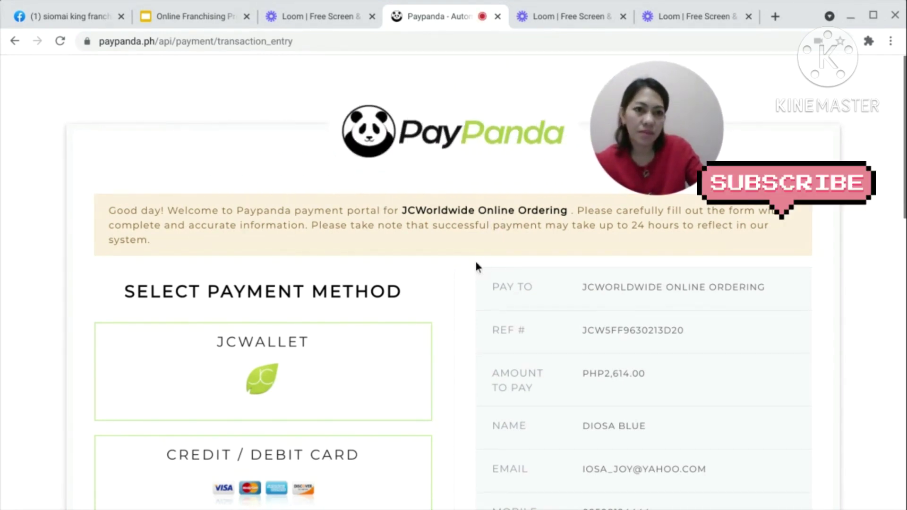
scroll(502, 290, down, 2)
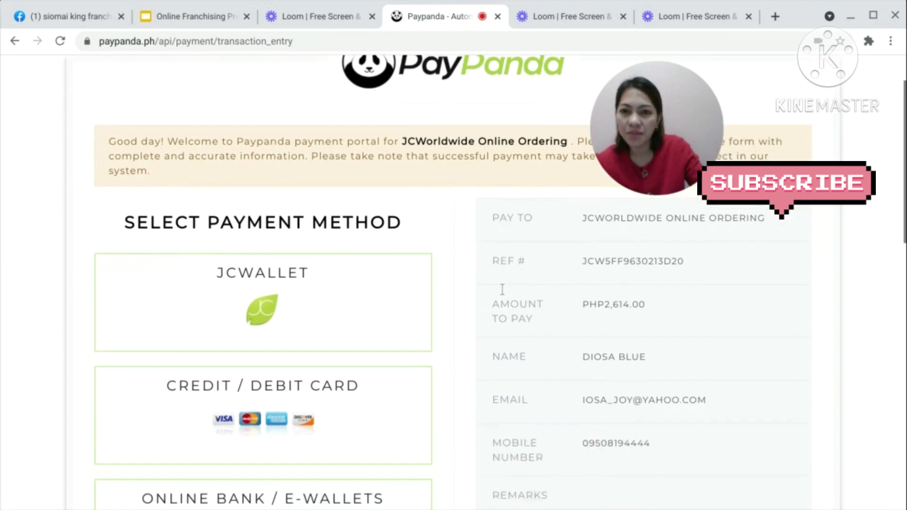
scroll(299, 208, down, 3)
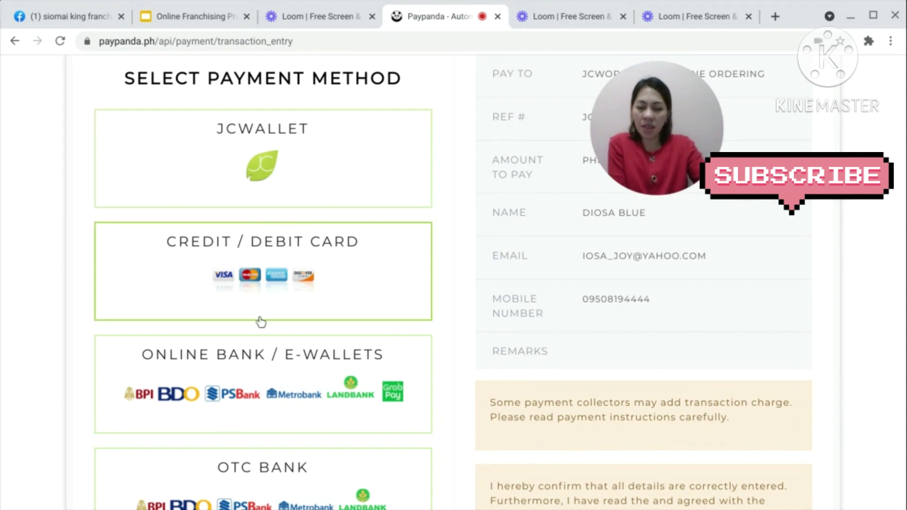
scroll(227, 280, down, 1)
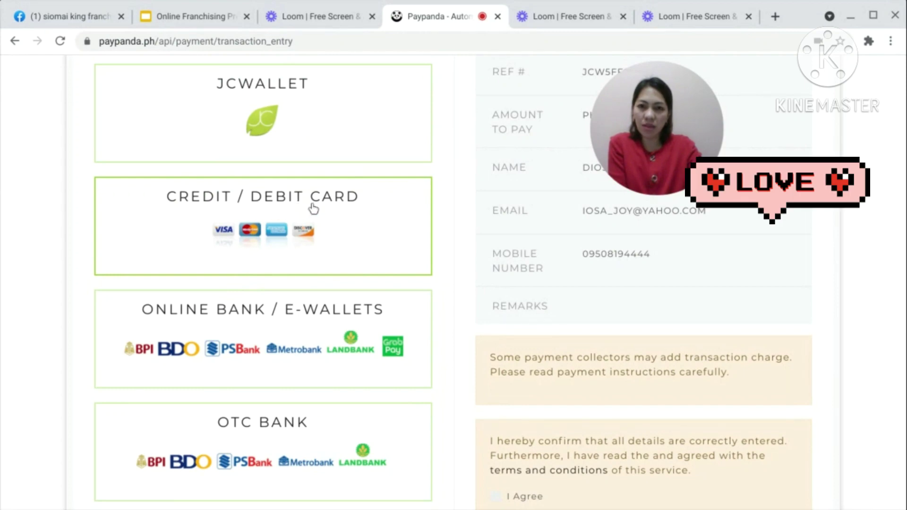
scroll(378, 206, down, 2)
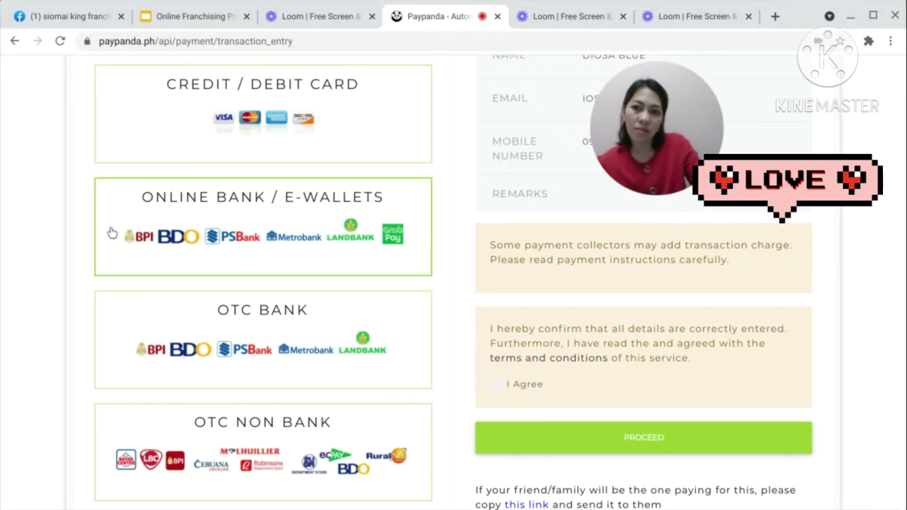
scroll(322, 340, down, 1)
scroll(322, 354, down, 1)
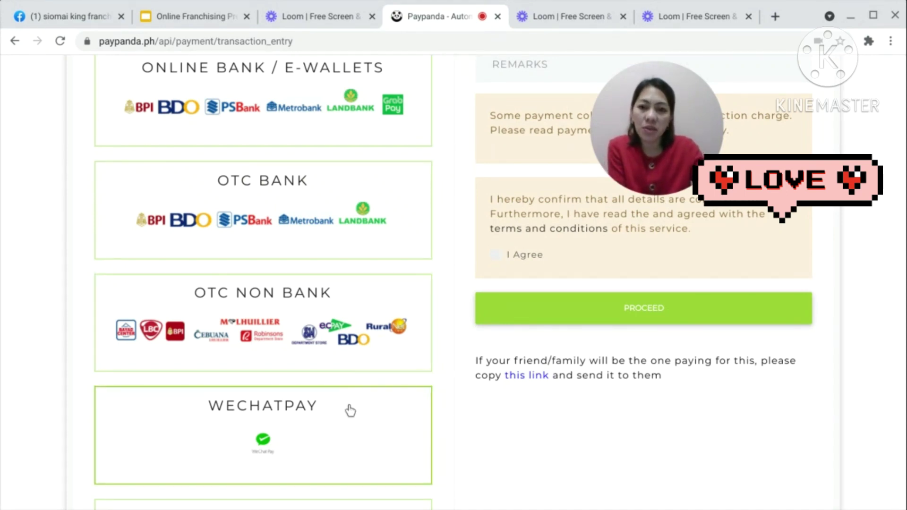
scroll(602, 376, down, 1)
scroll(601, 376, down, 4)
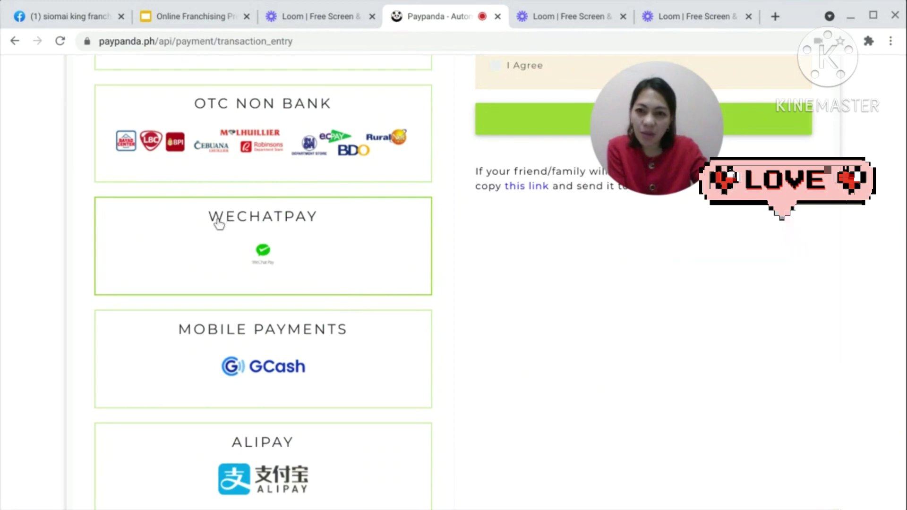
scroll(302, 274, down, 2)
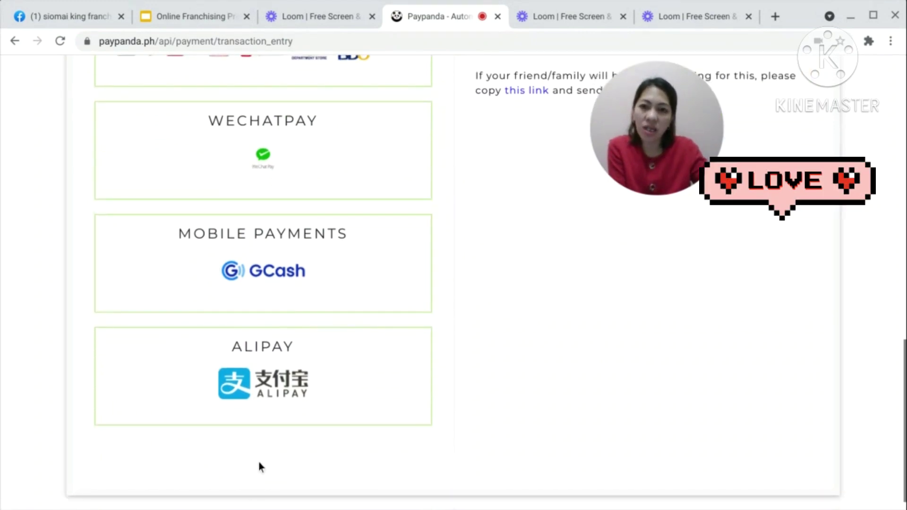
Clear the agreement to the payment service's terms and conditions.
scroll(286, 472, up, 8)
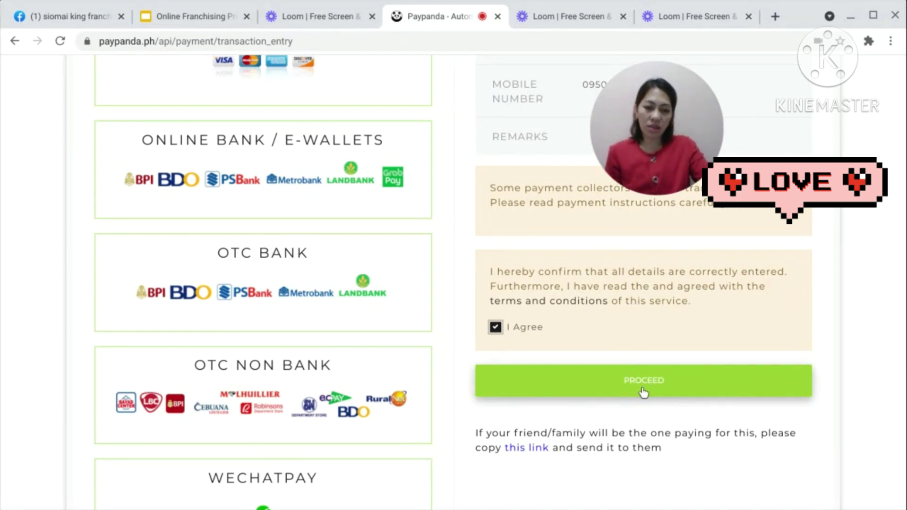
click(500, 329)
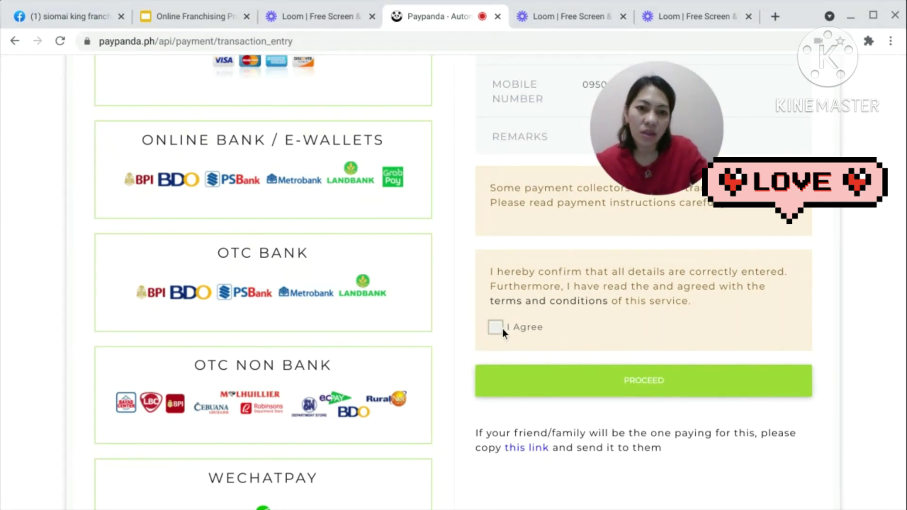